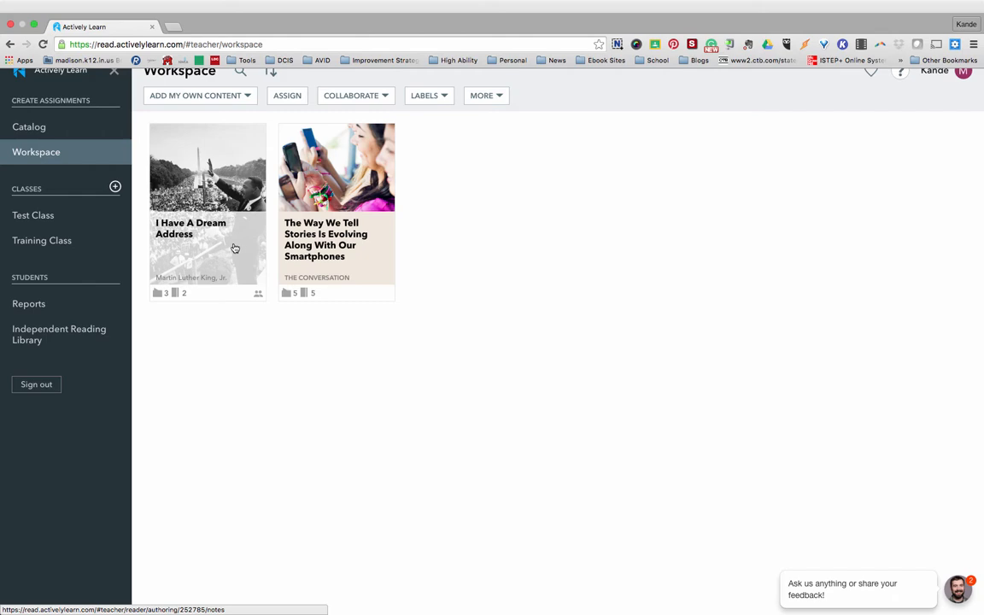
Step: Open the I Have A Dream Address reading and review its directions, notes and the insert options for the word "justice." in paragraph 6
click(197, 225)
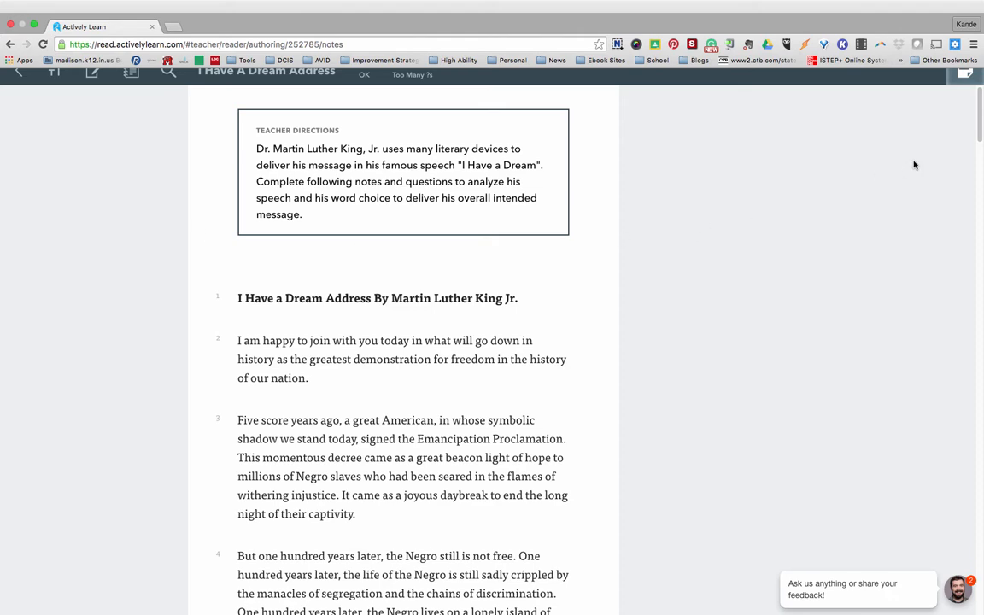
drag(976, 137, 973, 181)
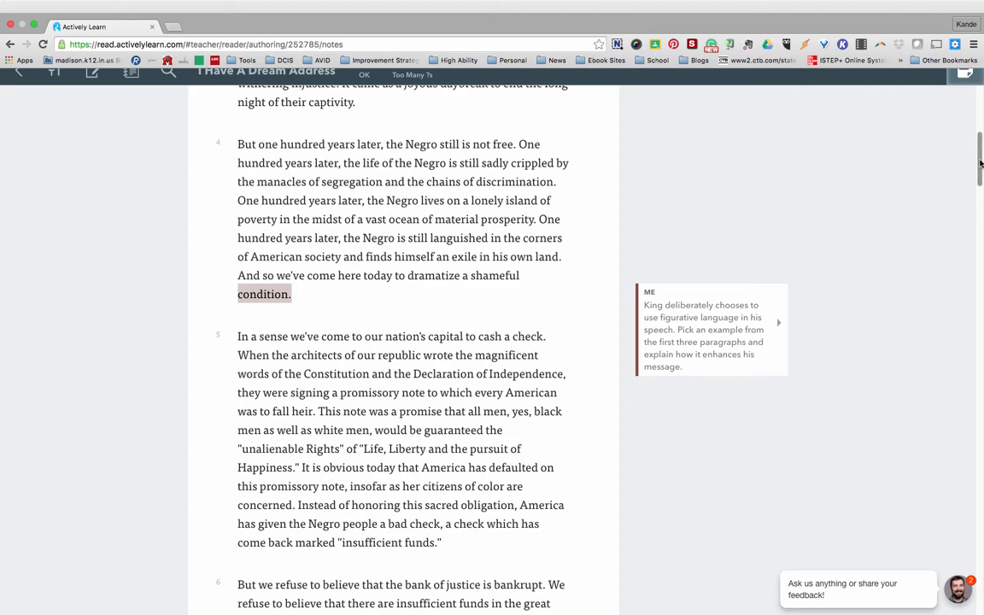
drag(979, 168, 974, 193)
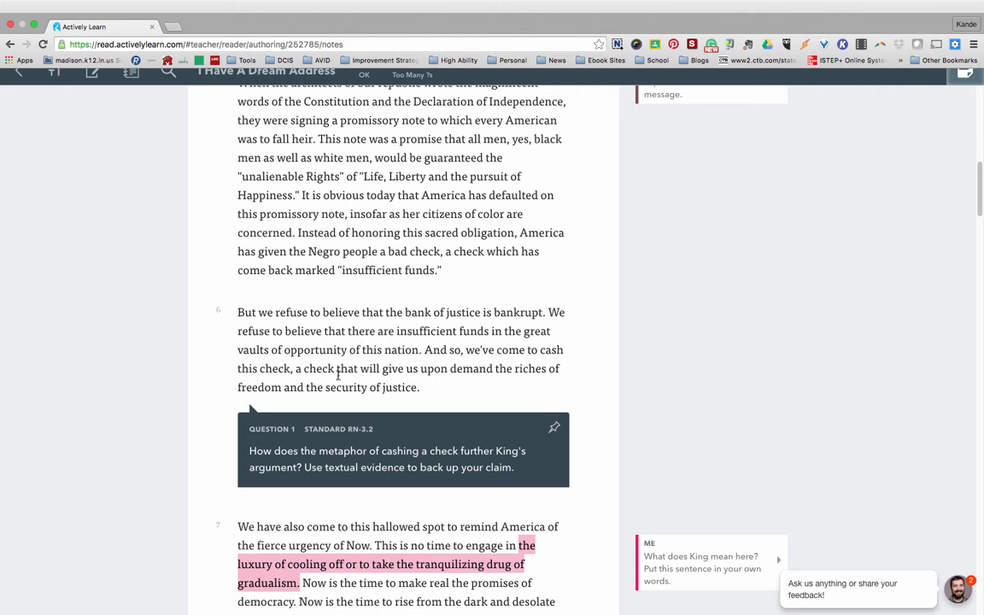
drag(381, 388, 419, 388)
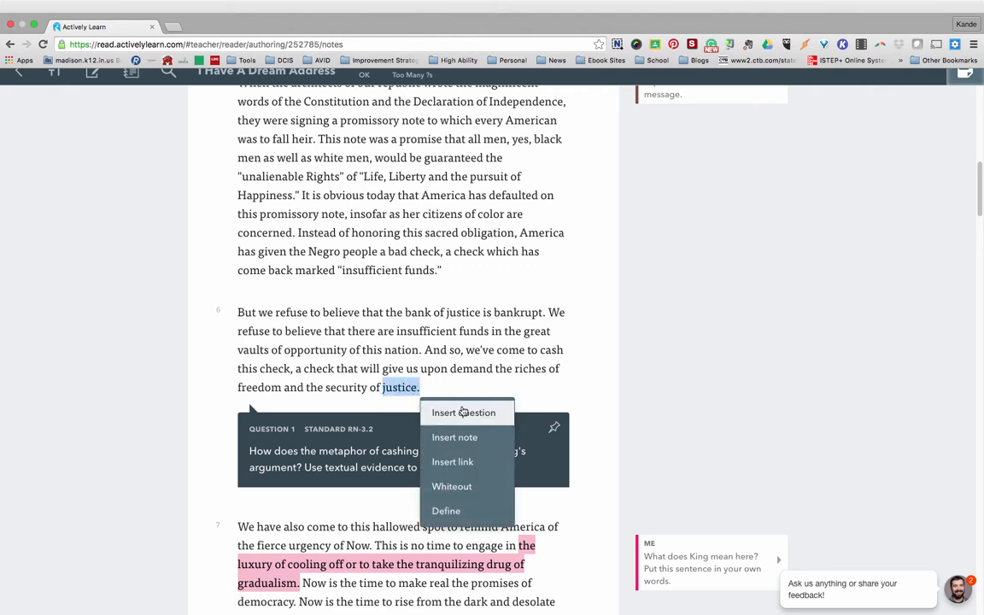
click(389, 388)
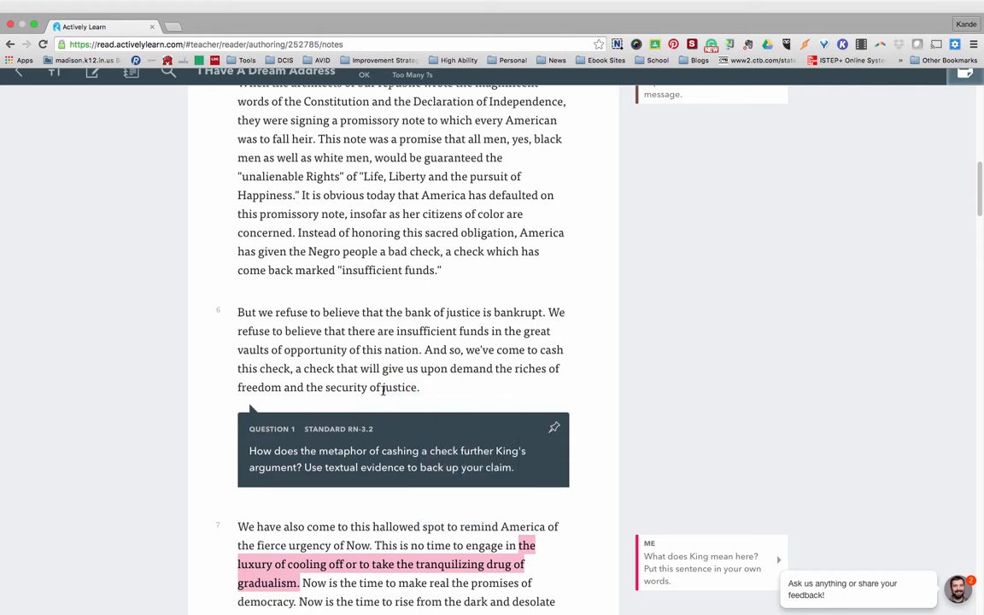
Step: Review the editing settings and extra options of Question 1 below paragraph 6, save it, and return to the workspace
click(433, 450)
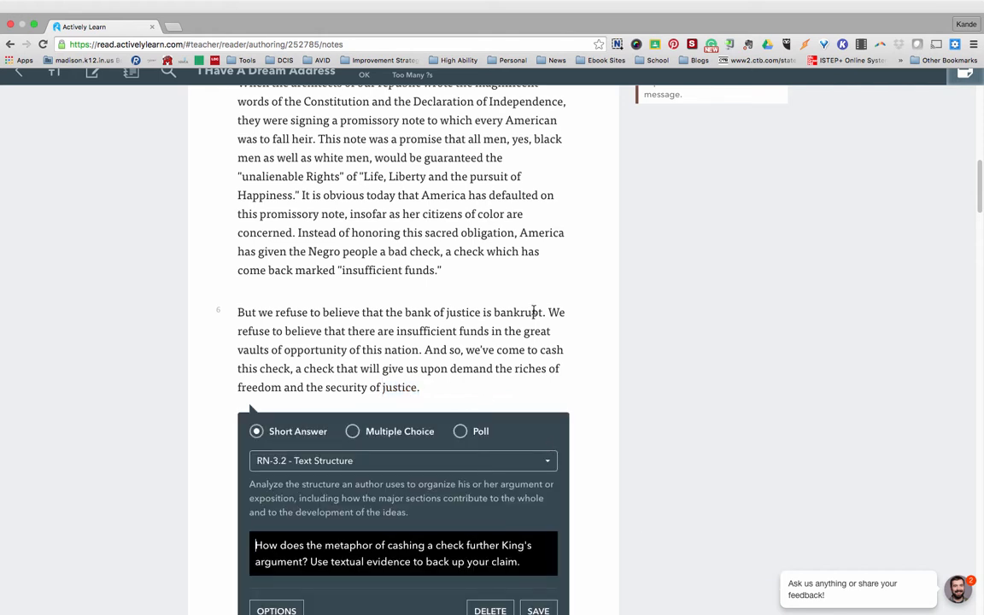
scroll(496, 235, down, 5)
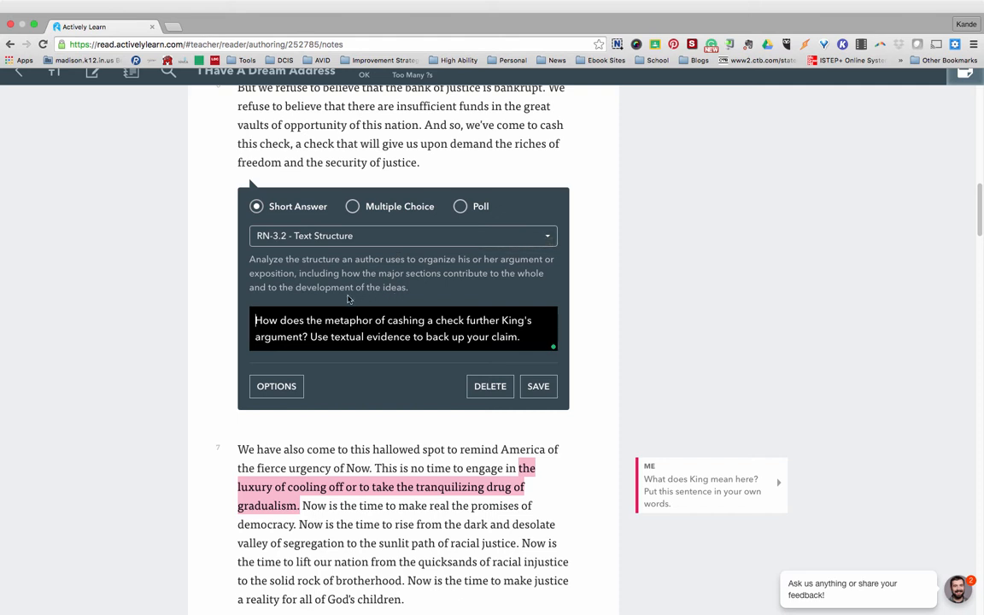
click(282, 388)
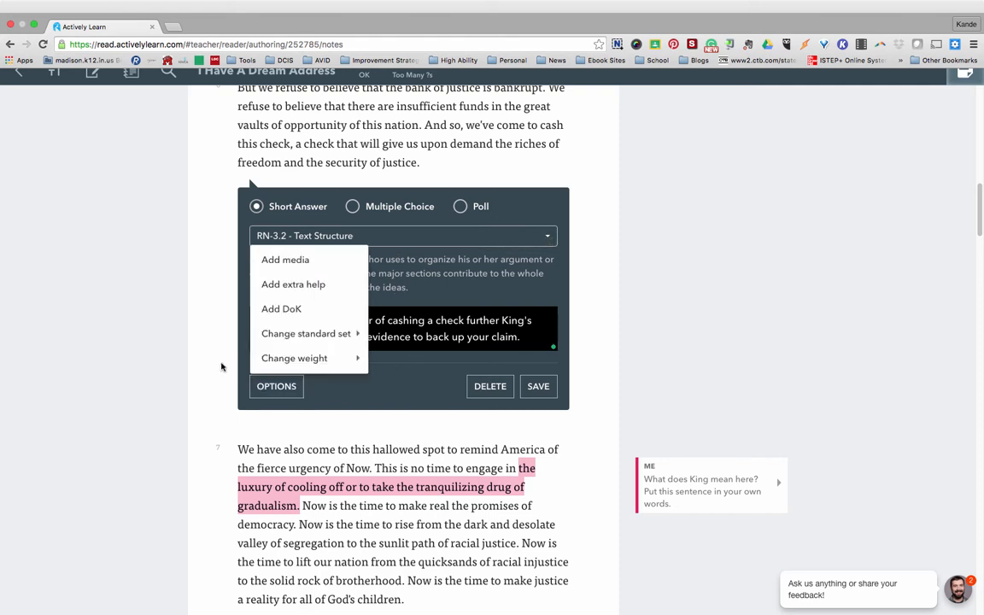
click(180, 284)
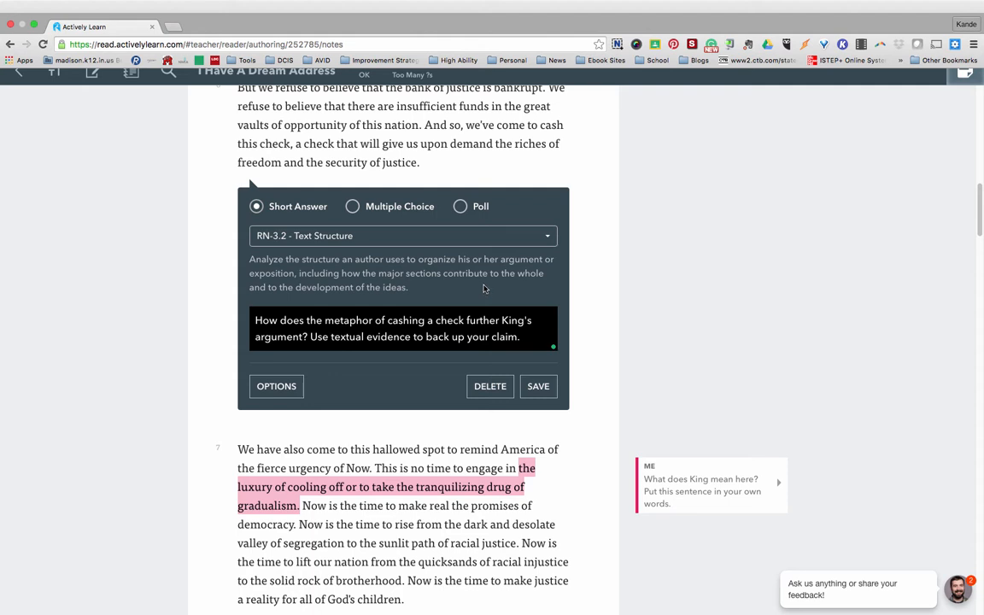
click(538, 389)
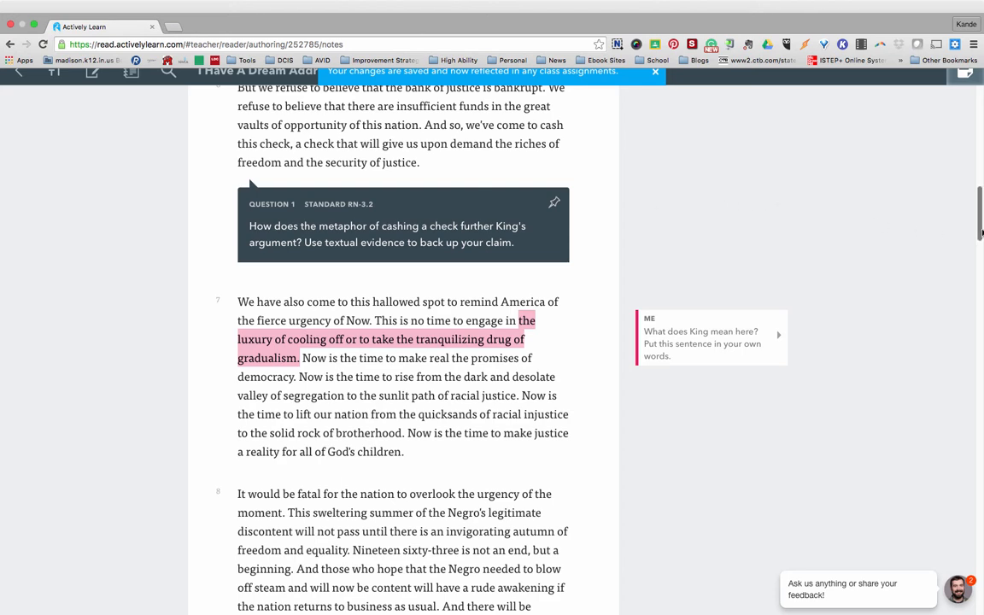
drag(980, 232, 980, 88)
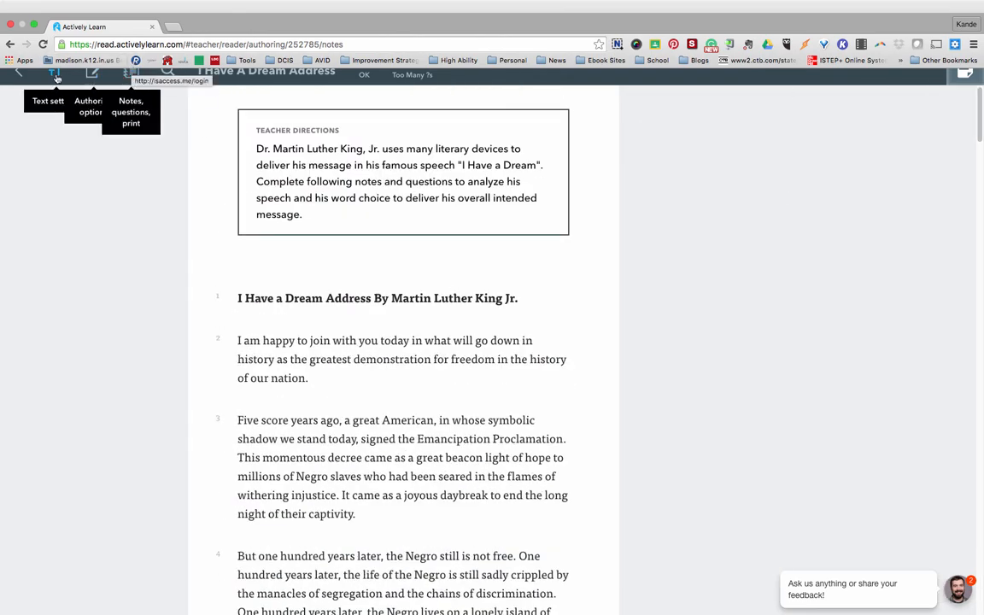
click(14, 76)
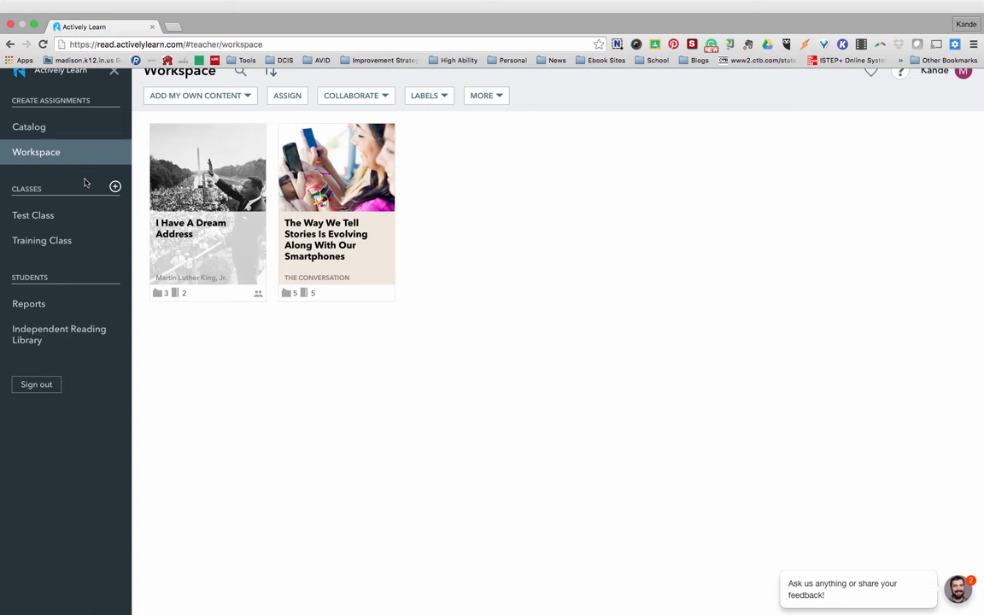
Step: Examine the options for adding a new class without creating one, and view the Test Class roster
click(116, 187)
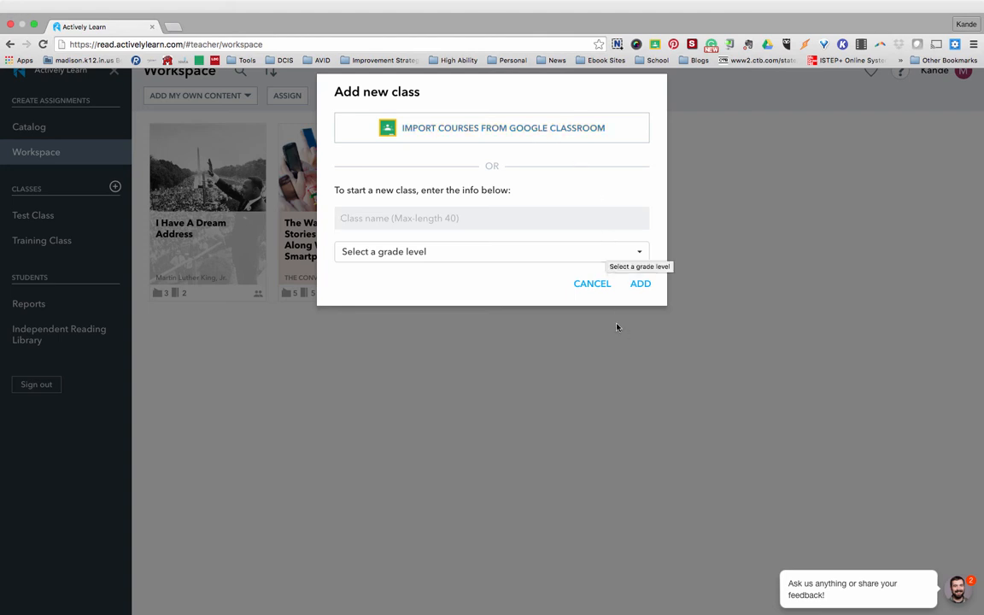
click(592, 283)
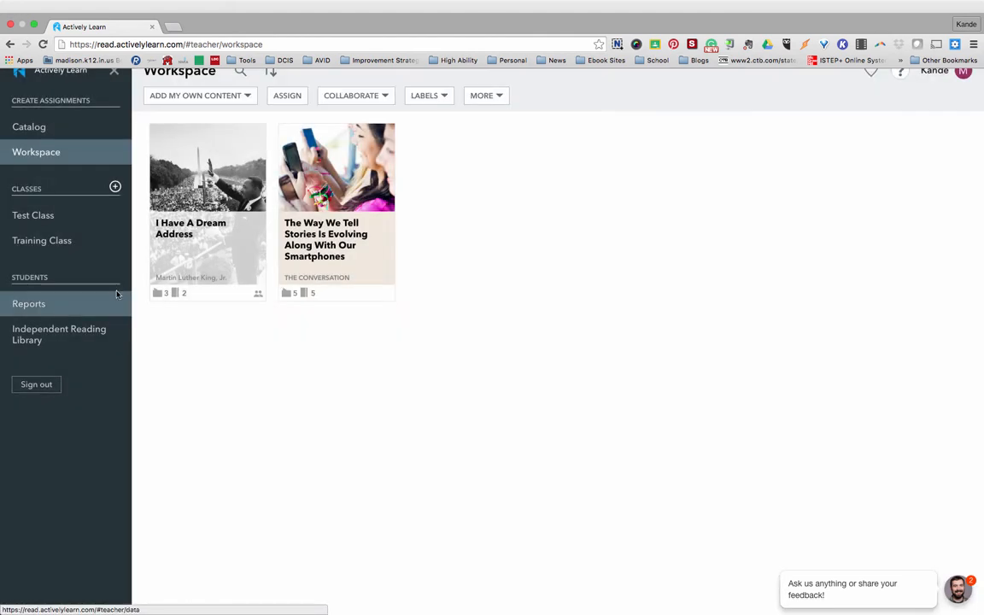
click(55, 216)
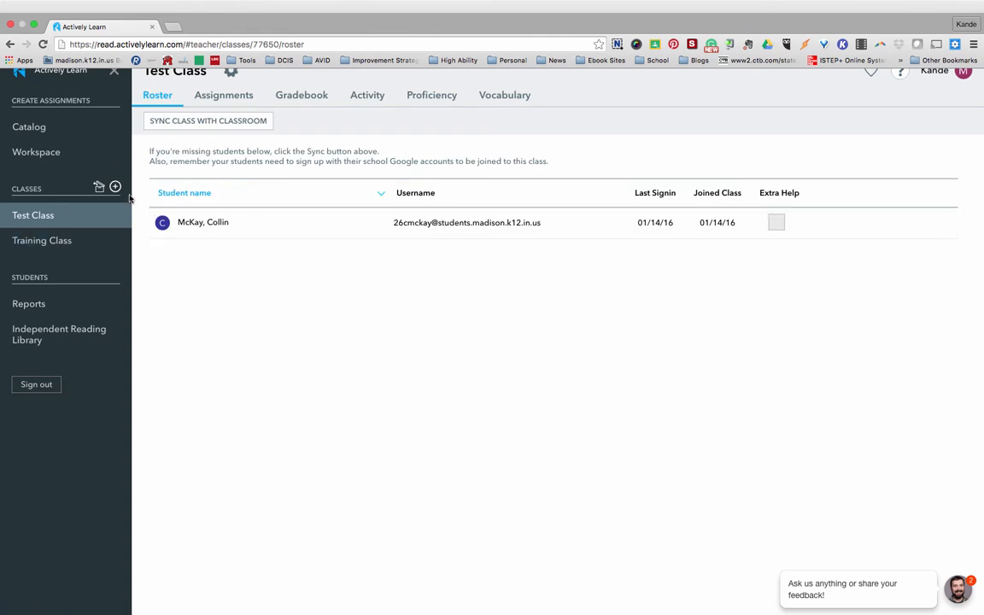
Step: Assign the I Have A Dream Address reading from the workspace to Test Class
click(60, 158)
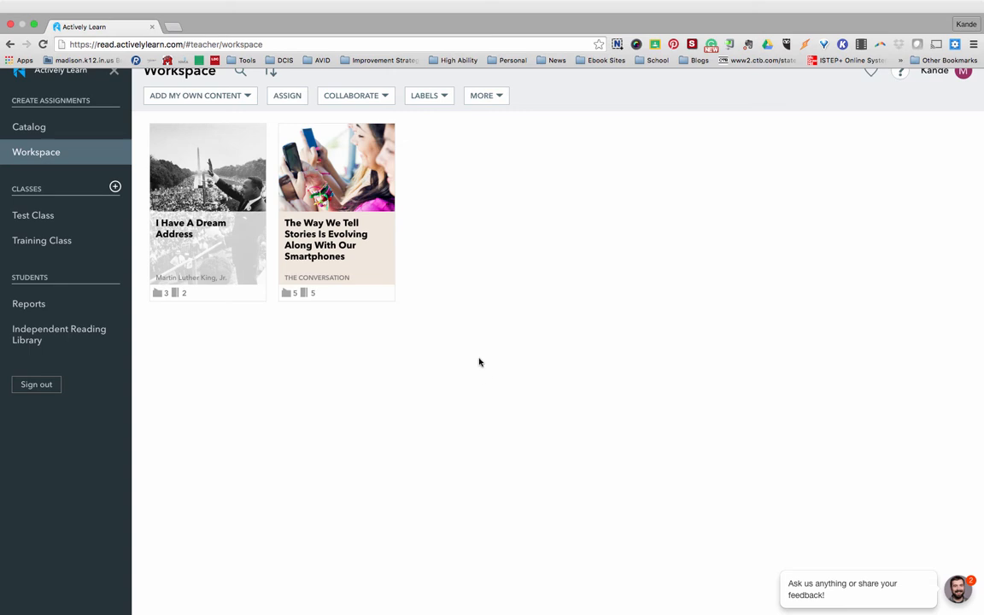
click(284, 96)
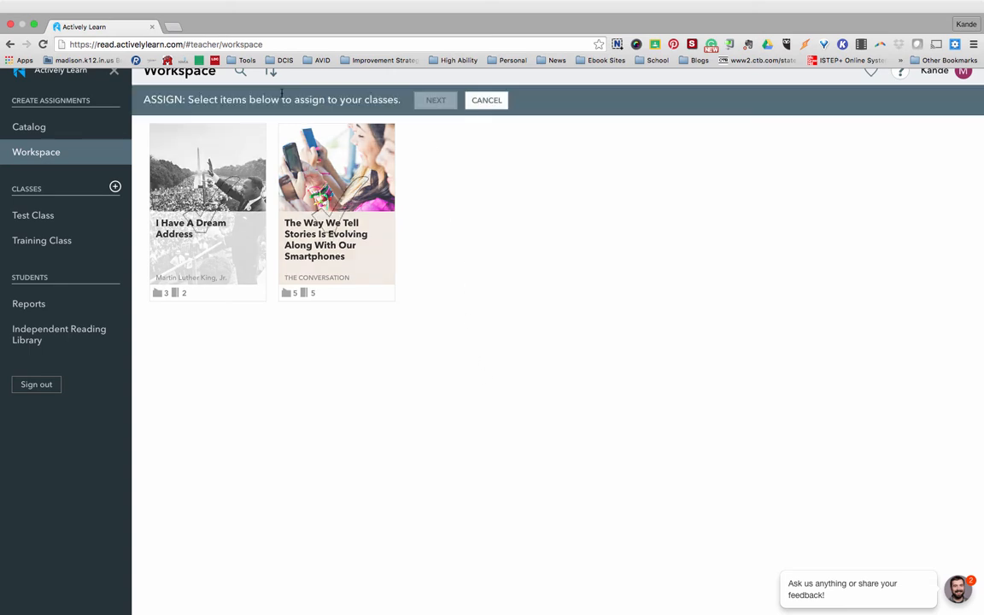
click(206, 224)
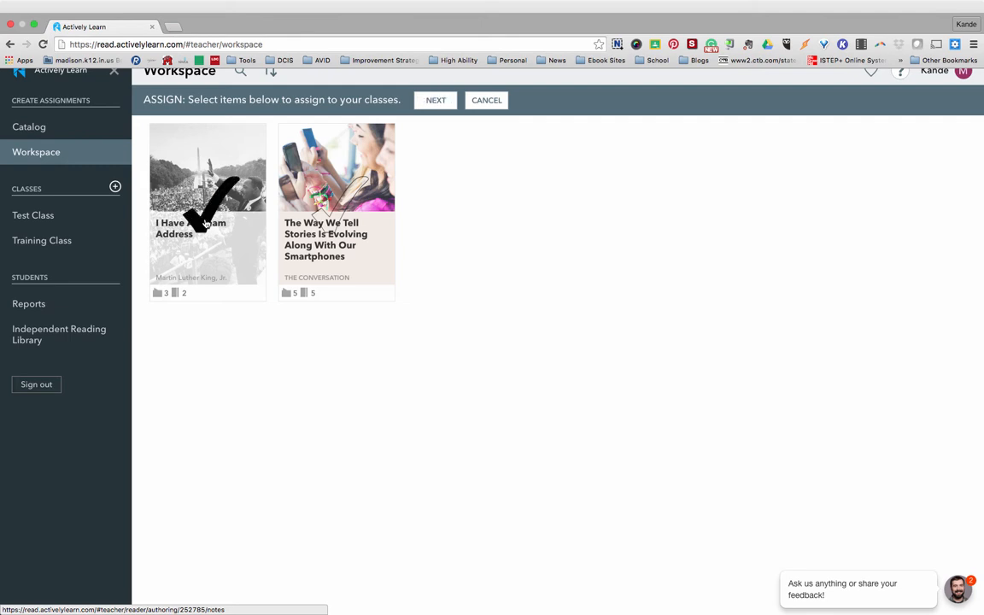
click(436, 100)
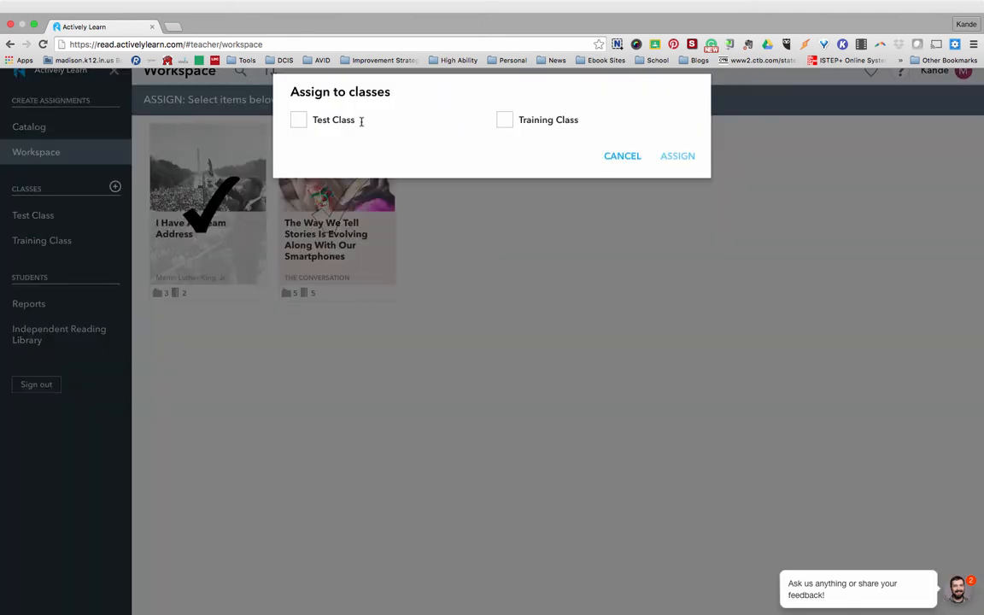
click(299, 121)
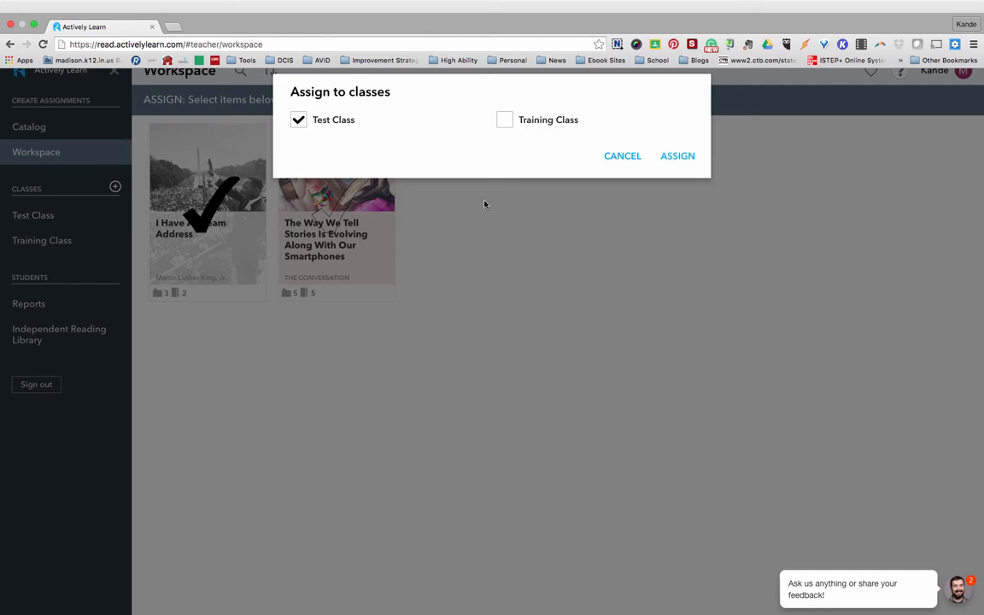
click(687, 157)
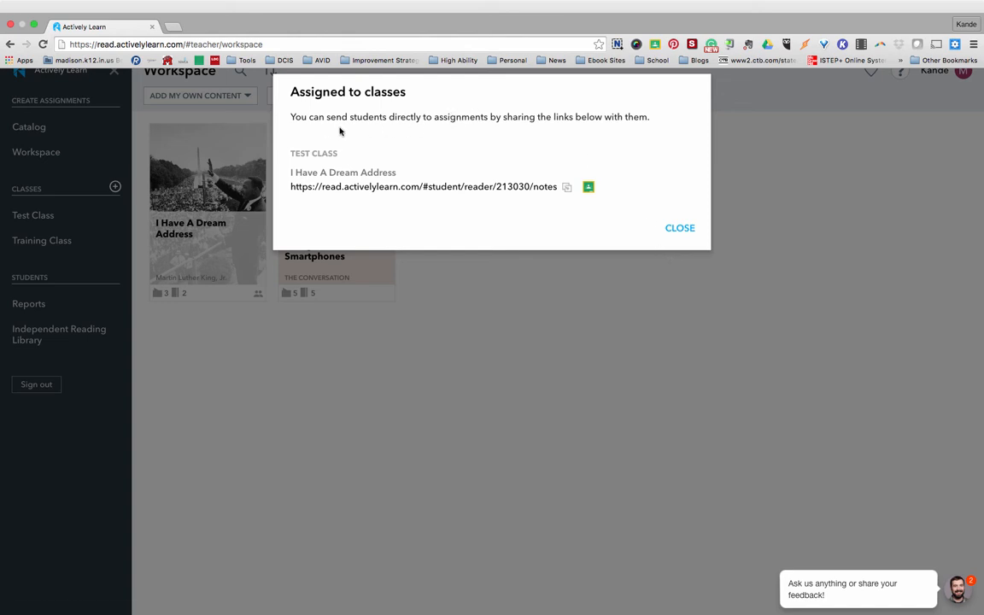
Step: Share the assigned reading to Google Classroom, choosing Test Class and Create assignment
click(588, 187)
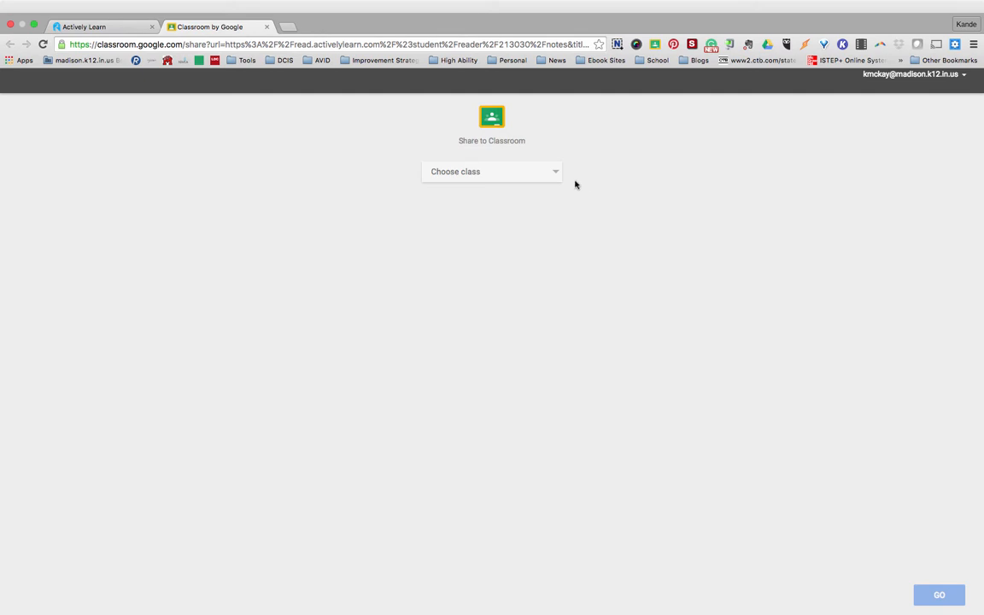
click(551, 173)
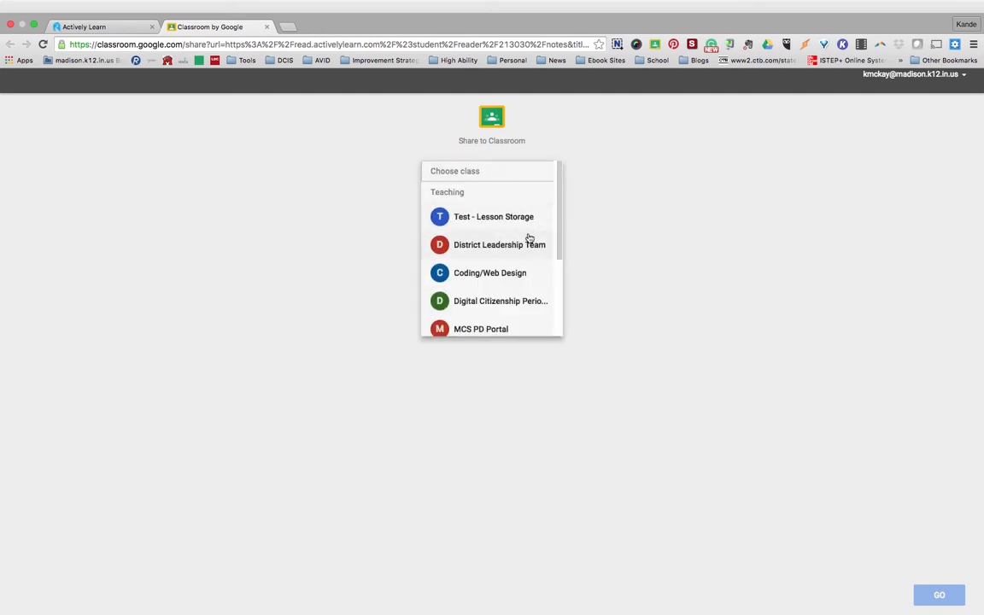
drag(559, 242, 550, 325)
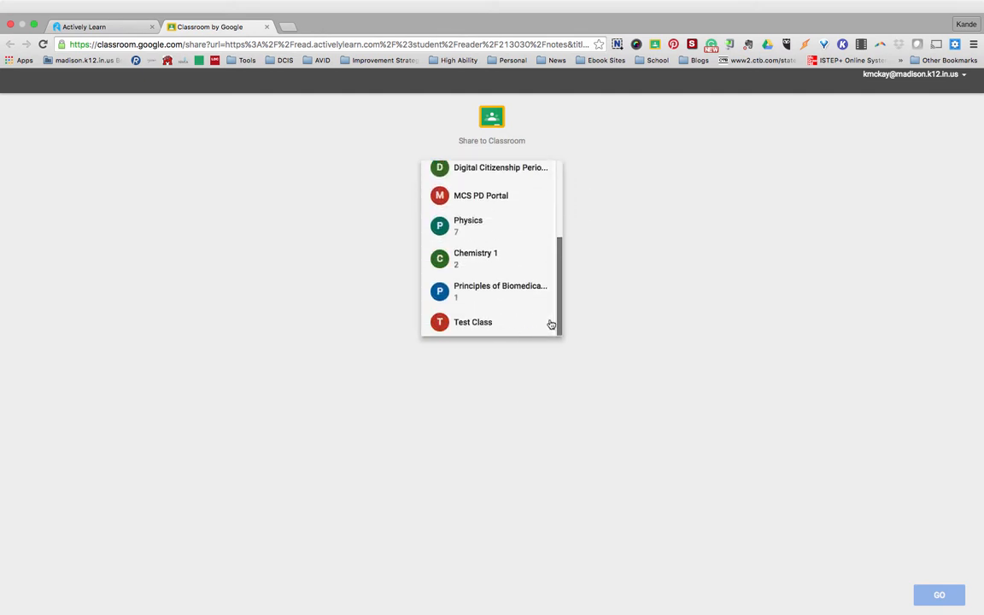
click(503, 324)
click(524, 223)
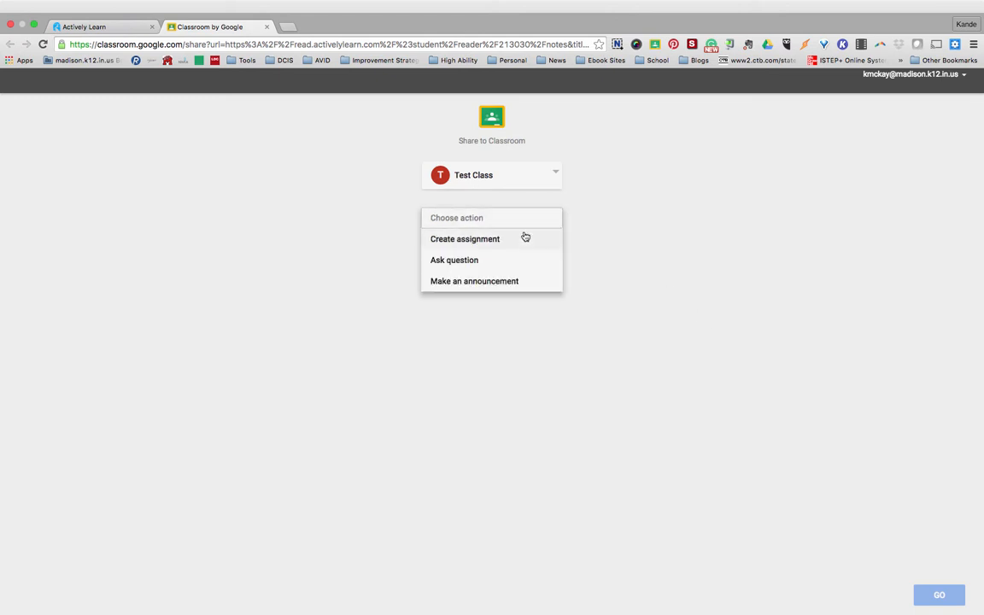
click(523, 241)
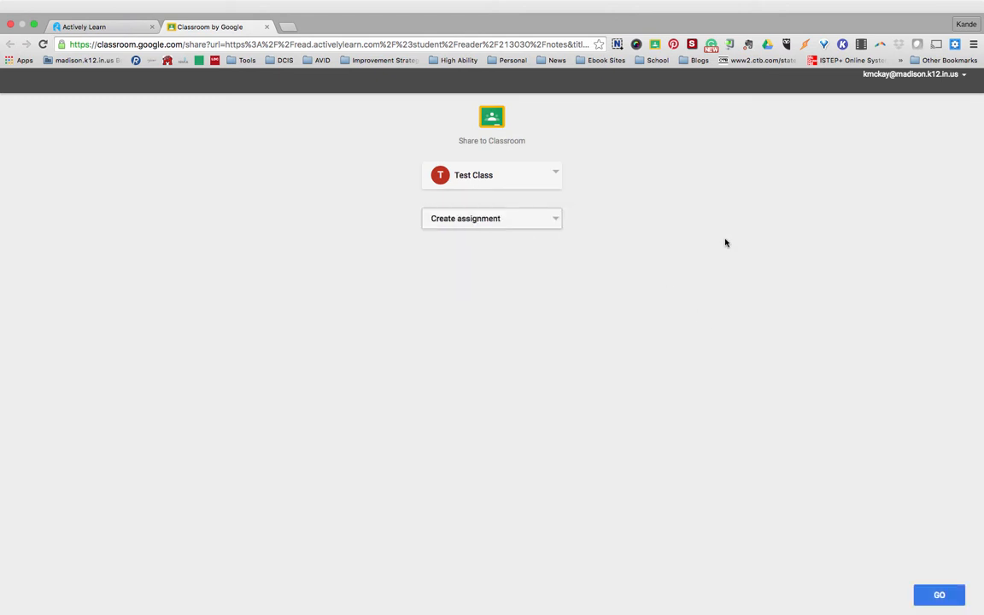
click(937, 596)
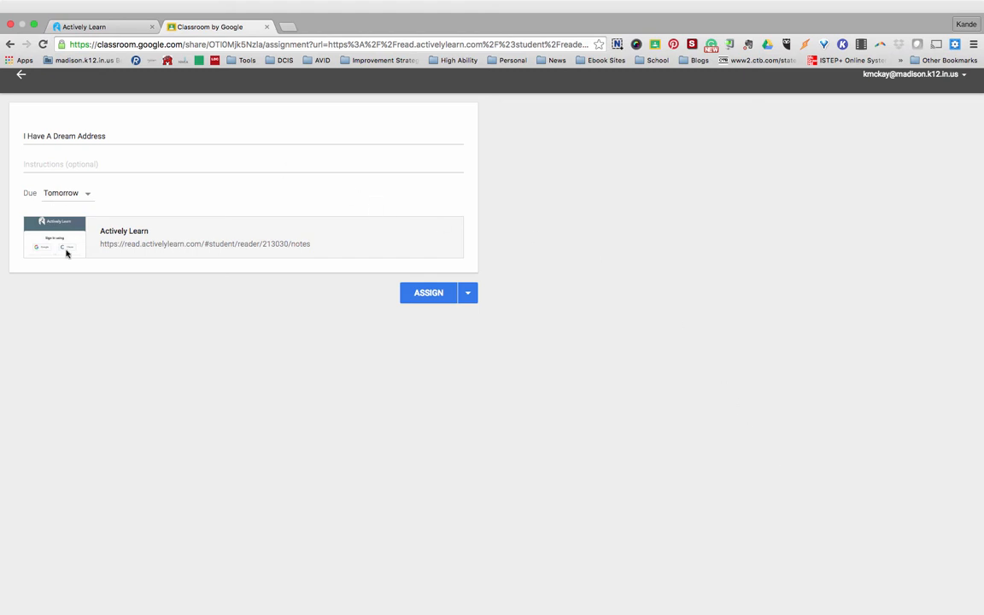
Step: Add the instructions "Complete this assignment." to the Classroom assignment and assign it
click(131, 166)
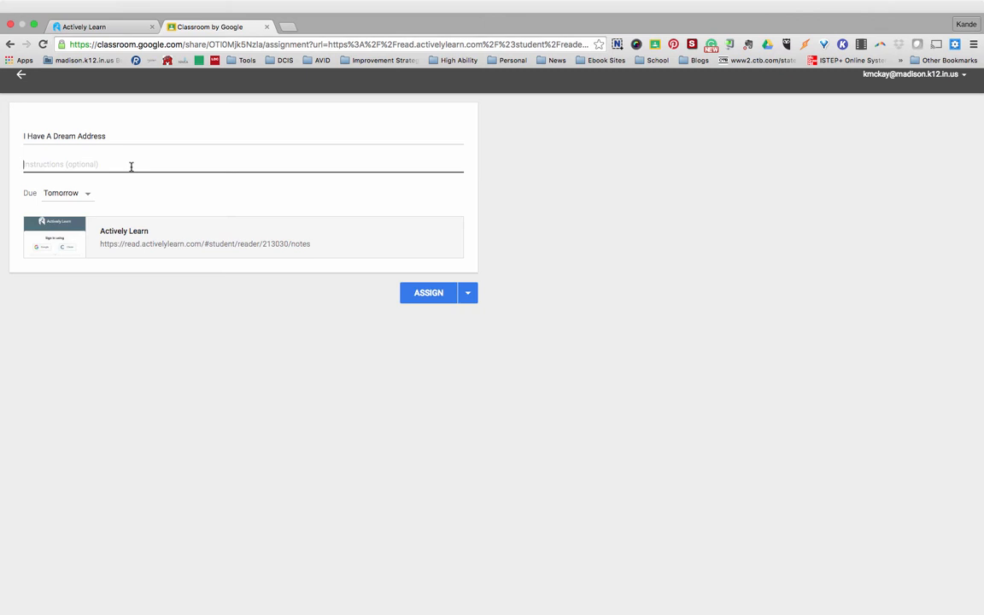
text(Complete this assignment.)
click(421, 298)
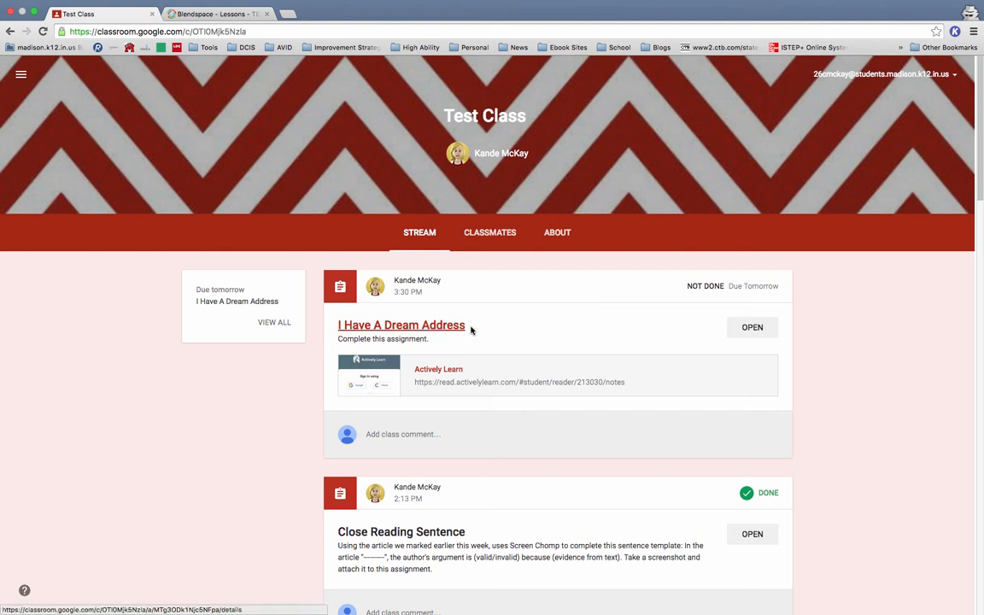
Step: In the student's Classroom, open the I Have A Dream Address assignment, follow its Actively Learn link and sign in with Google
click(753, 329)
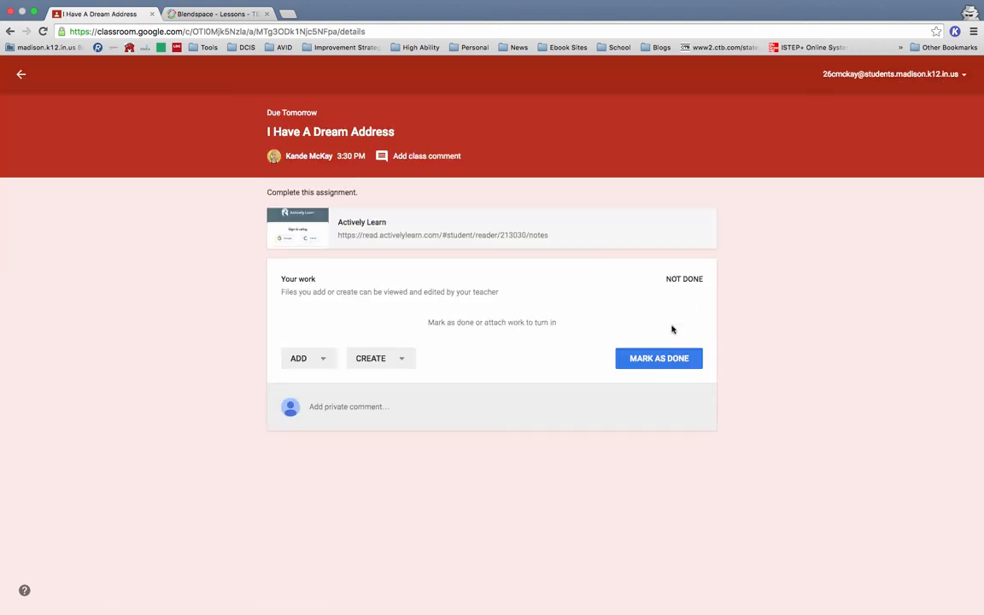
click(403, 234)
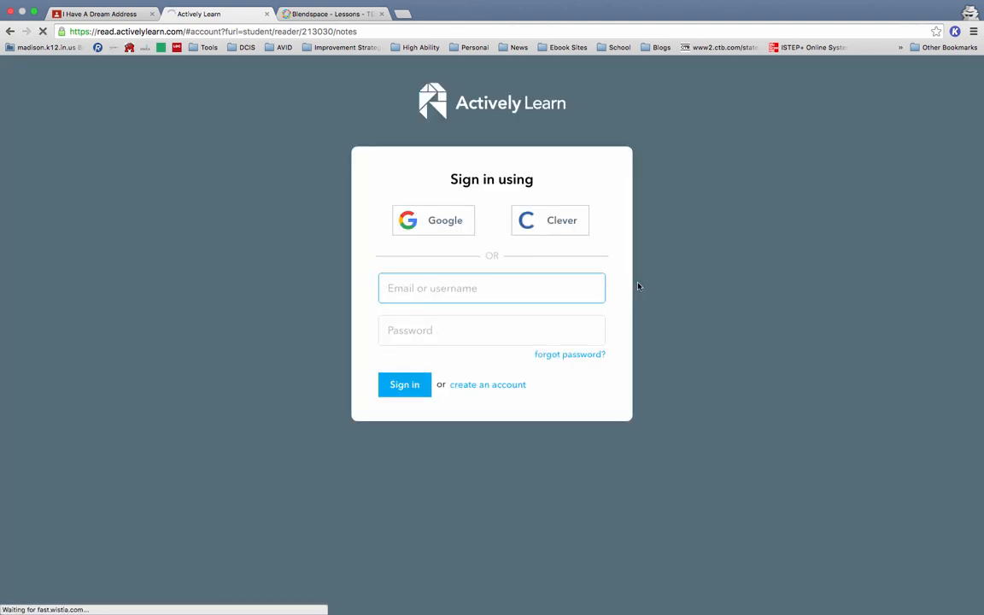
click(460, 226)
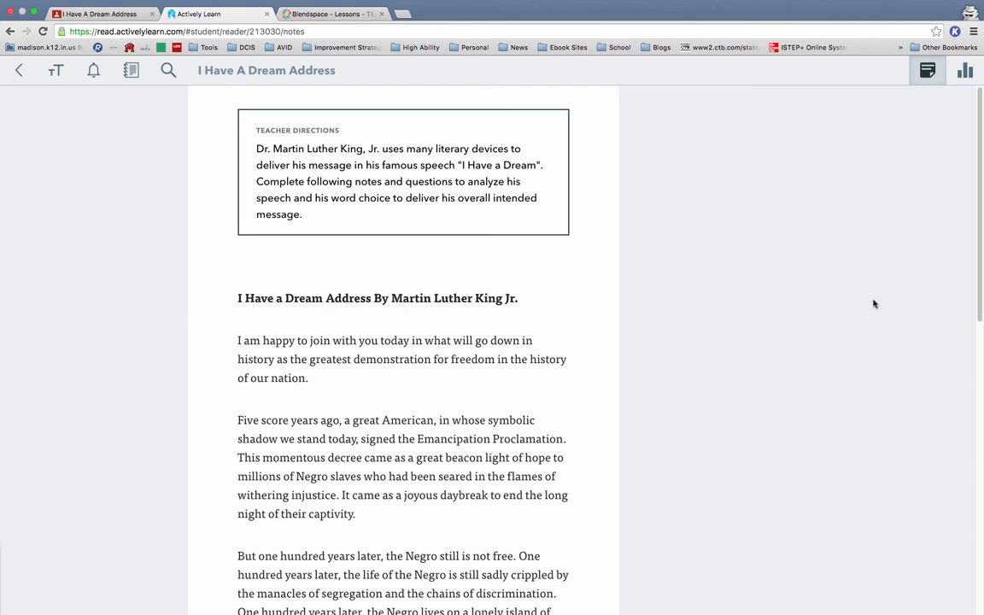
Step: Reply to the teacher's note on figurative language with "He talks about African Americans on a lonely island. This is effective because..."
drag(979, 128, 905, 334)
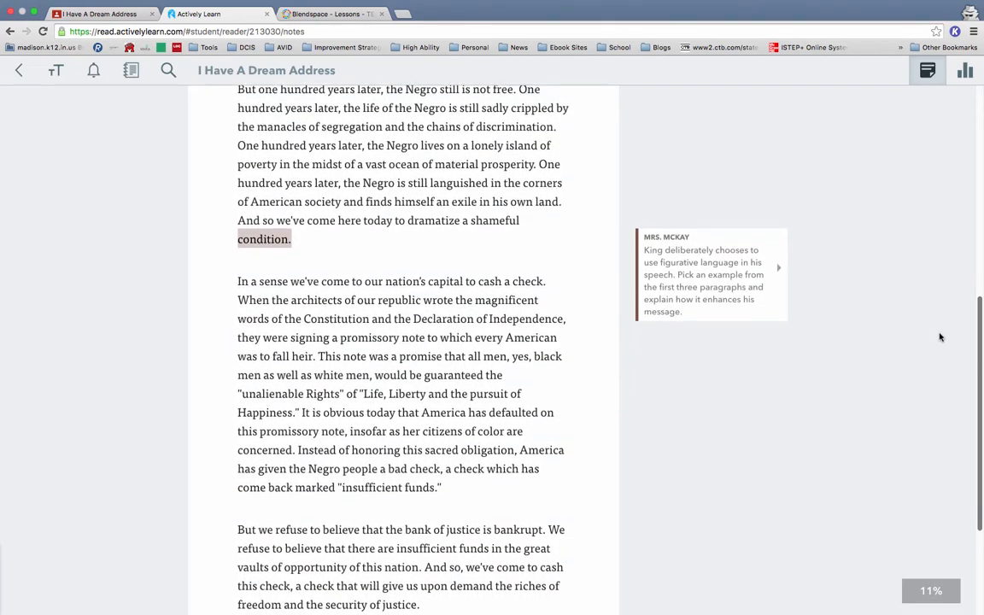
click(770, 296)
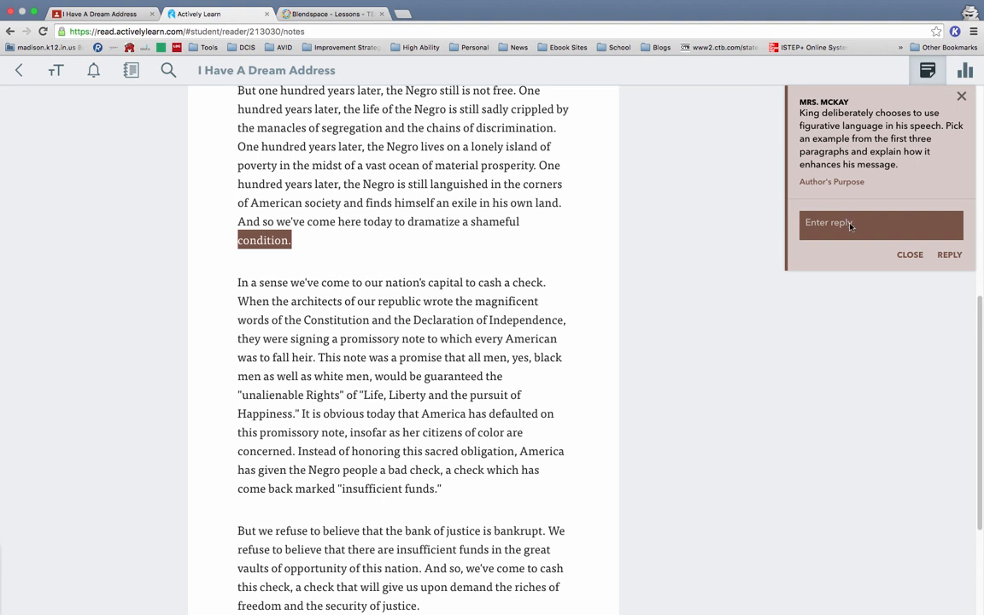
click(872, 226)
text(He talks about African Americans on a lonely island. This is effective because...)
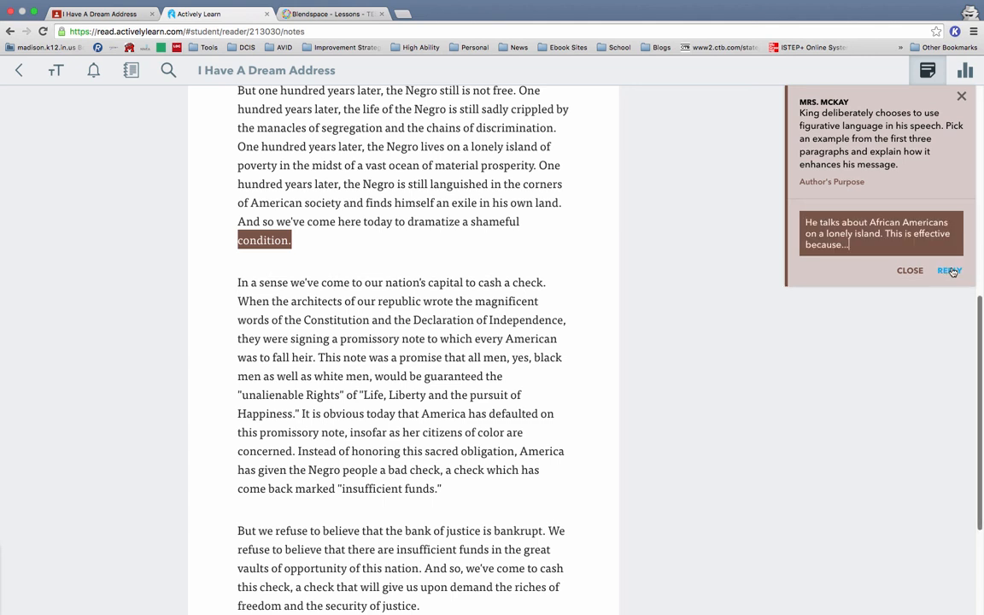
click(949, 270)
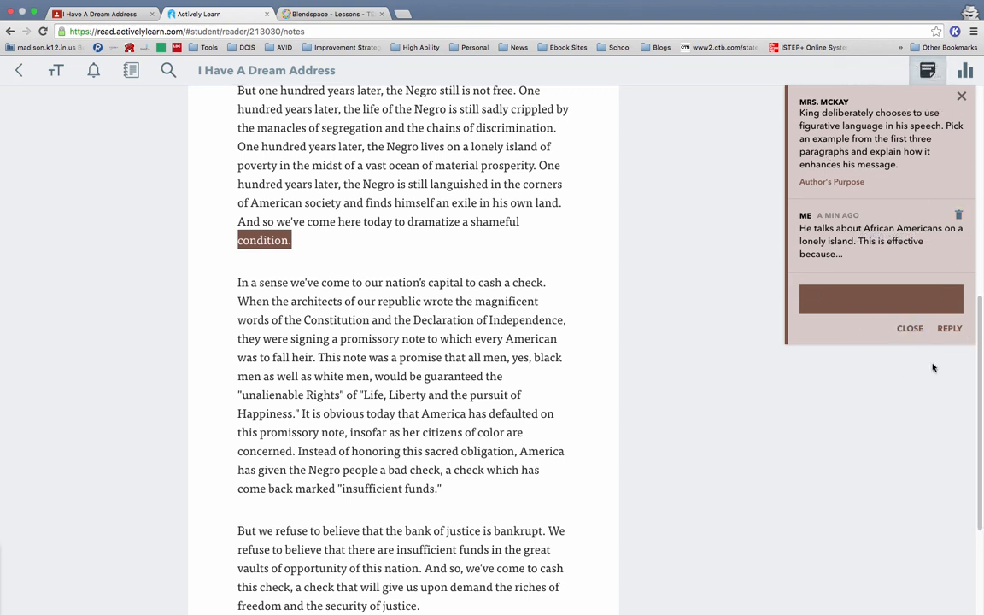
Step: Answer Question 1 about the check-cashing metaphor with "My answer is this...." and submit the answer
drag(979, 369, 975, 472)
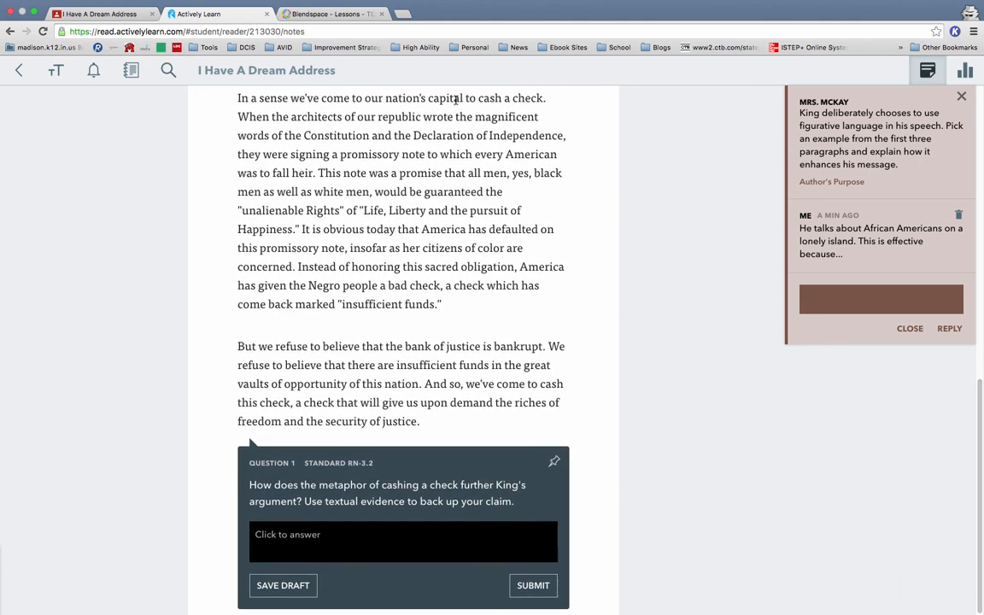
click(392, 535)
text(My answer is this....)
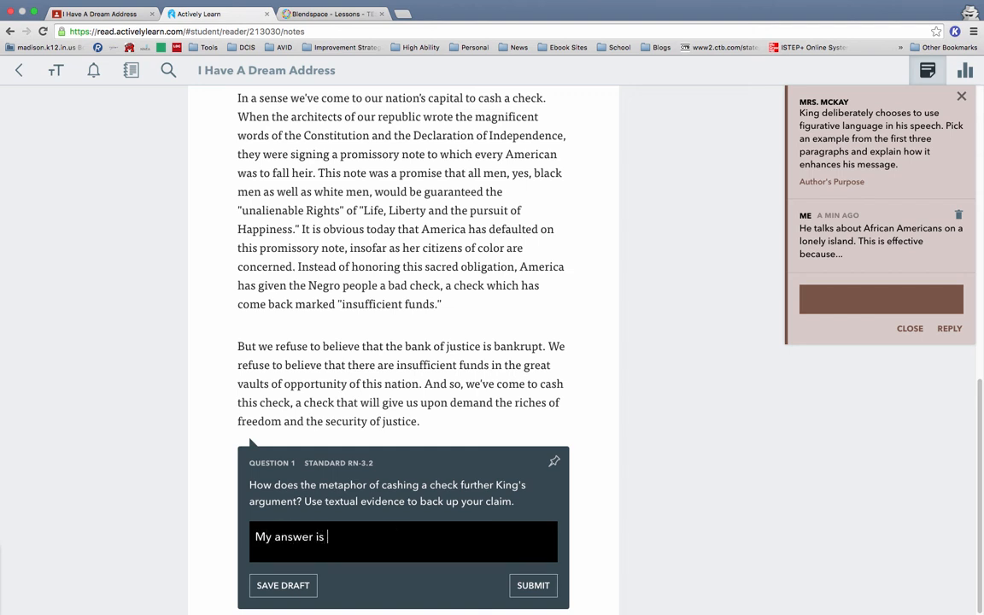
click(535, 584)
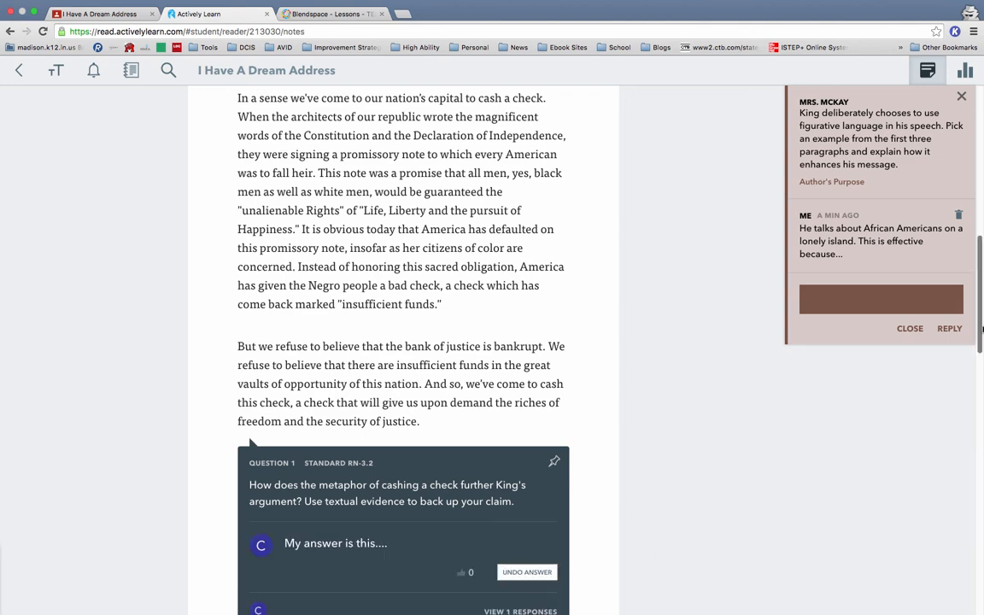
Step: Look through the rest of the reading, return to the student's Google Classroom assignment and mark it as done
drag(981, 329, 884, 545)
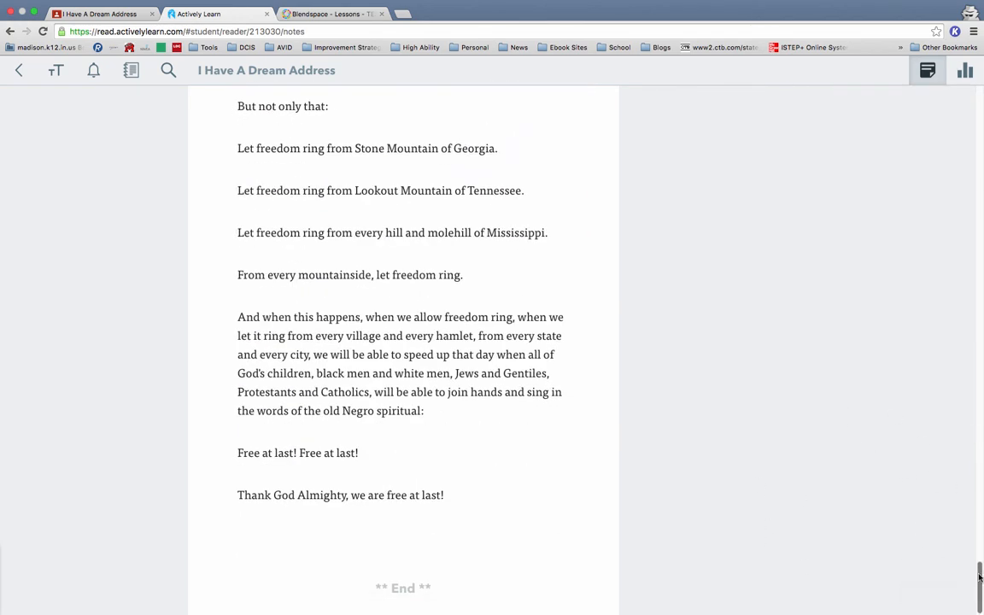
drag(980, 578, 979, 100)
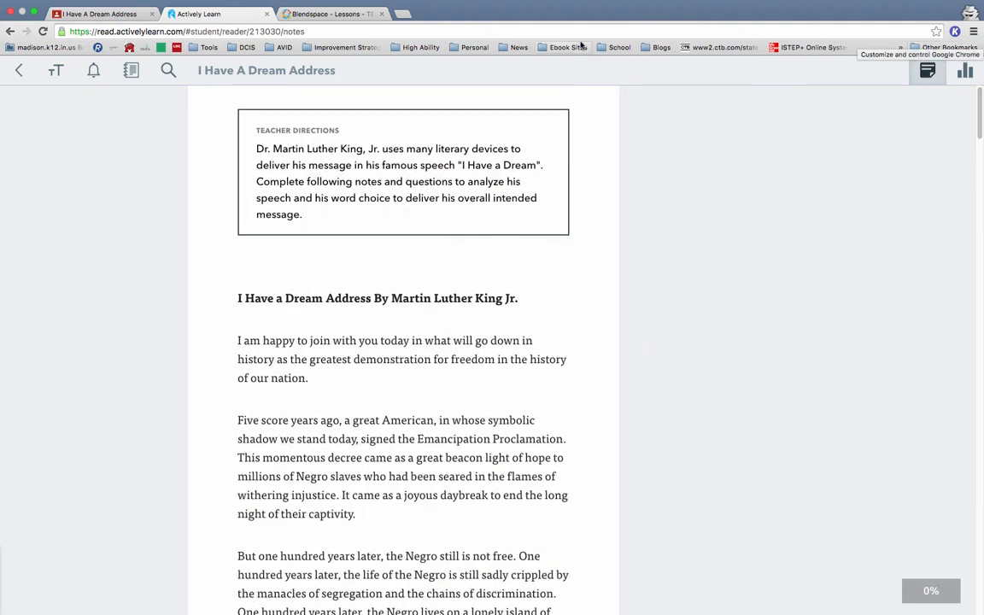
click(91, 15)
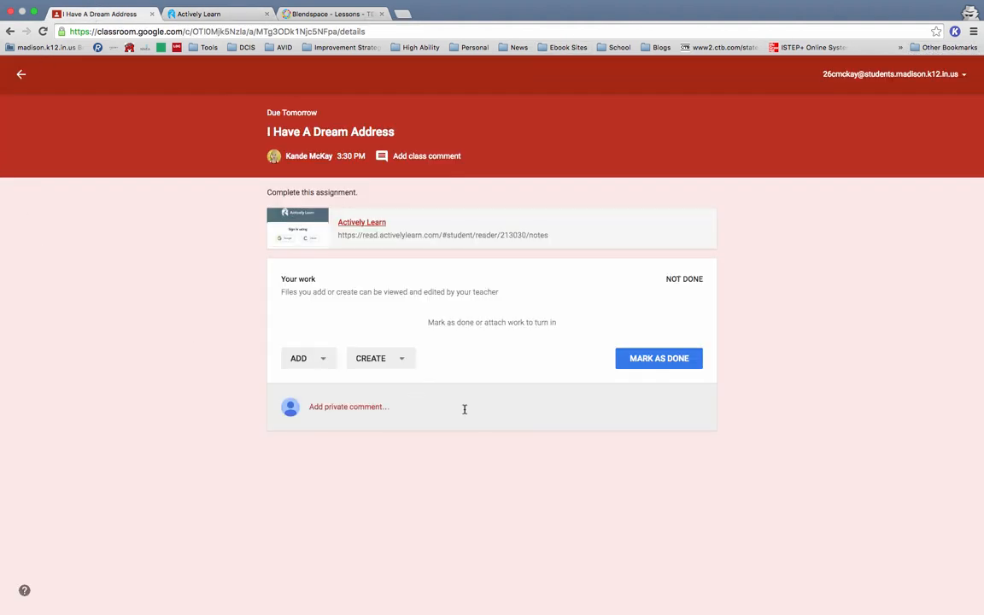
click(687, 361)
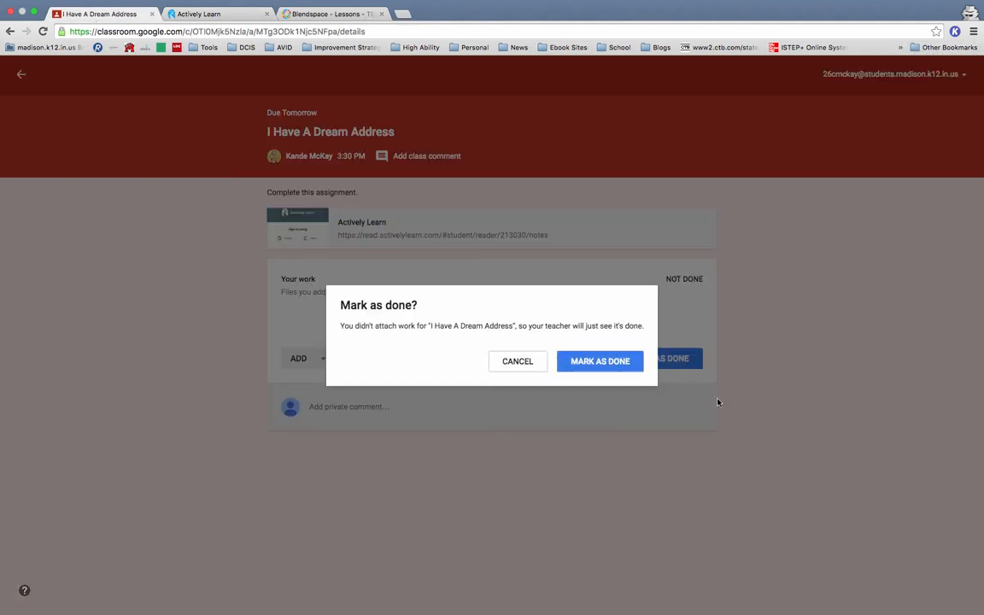
click(595, 363)
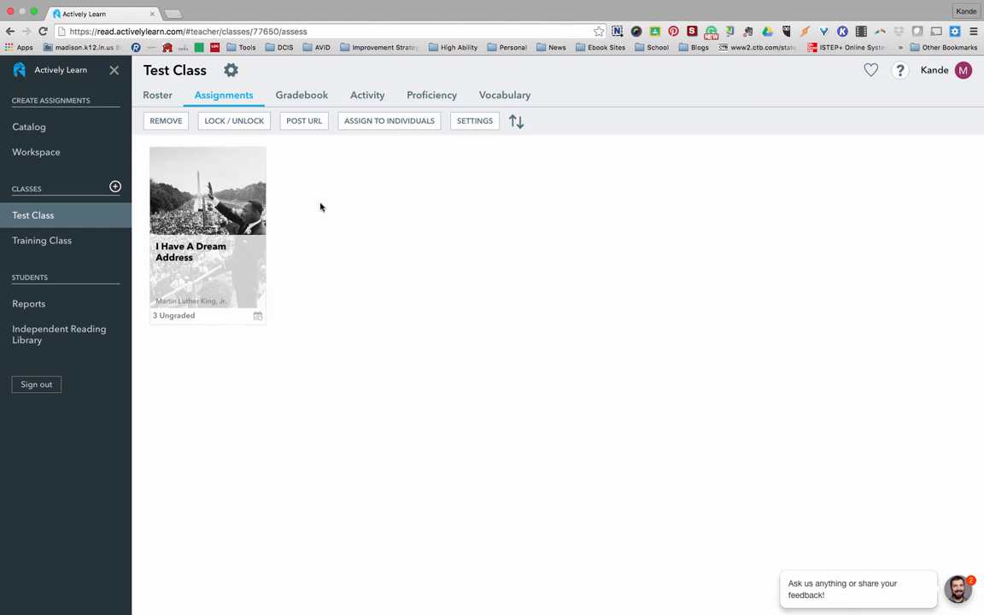
Step: In the teacher's Test Class, open the I Have A Dream Address assignment and filter the grading responses to the individual student
click(250, 198)
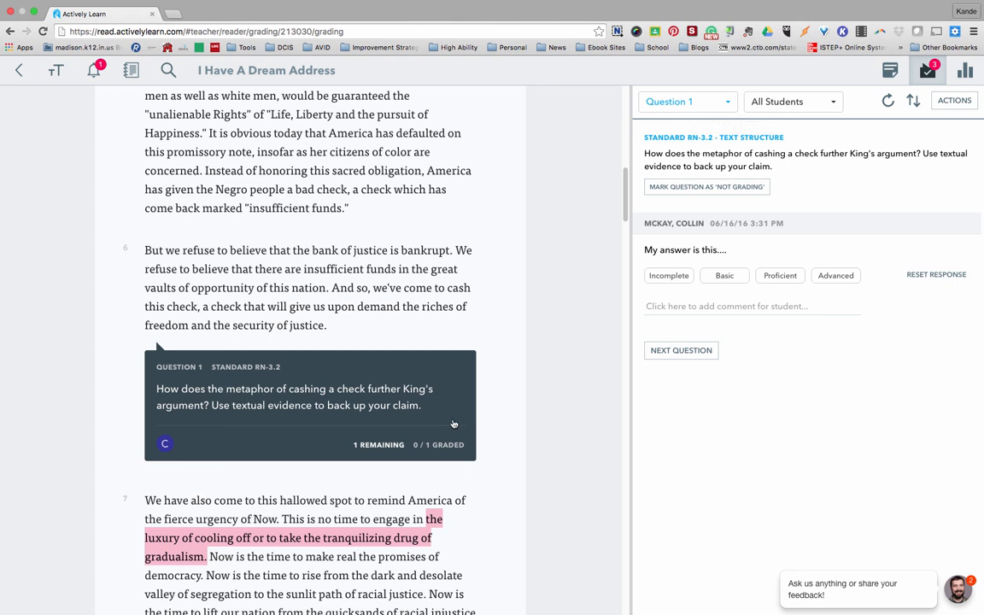
click(833, 102)
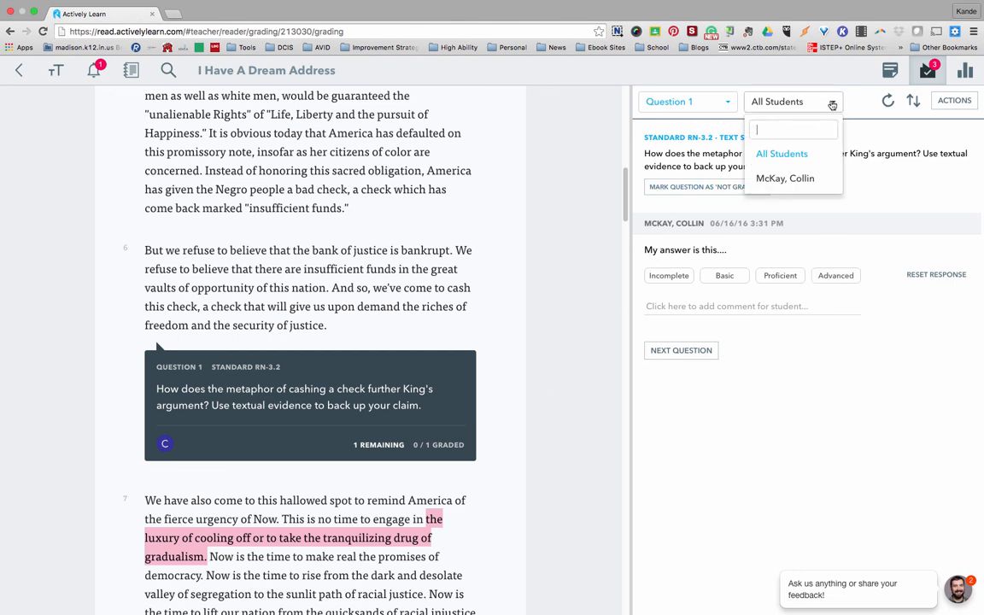
click(788, 179)
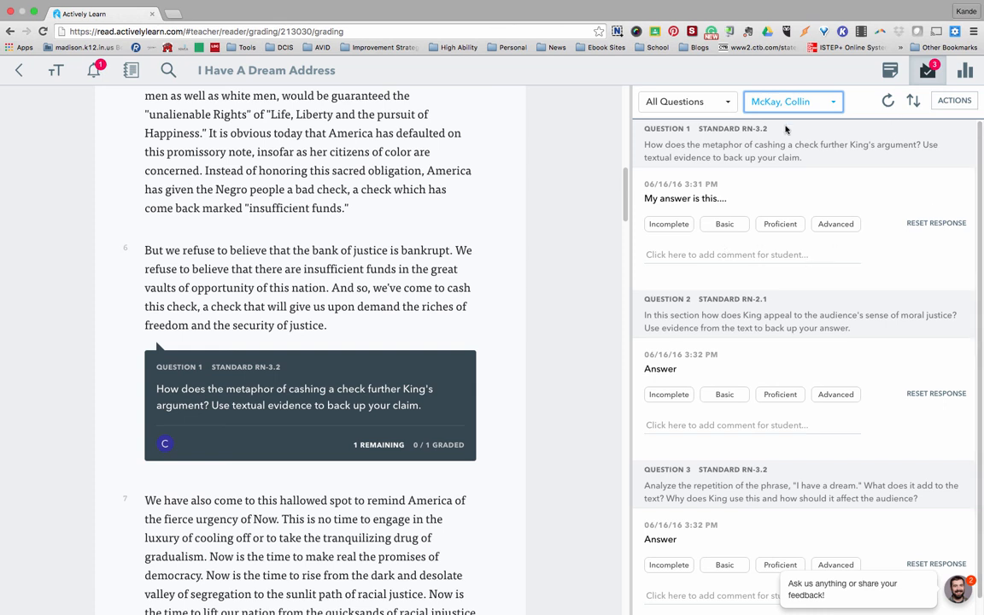
Step: Switch from grading to the reading's notes and open the figurative language note to view the student's reply
scroll(619, 205, up, 10)
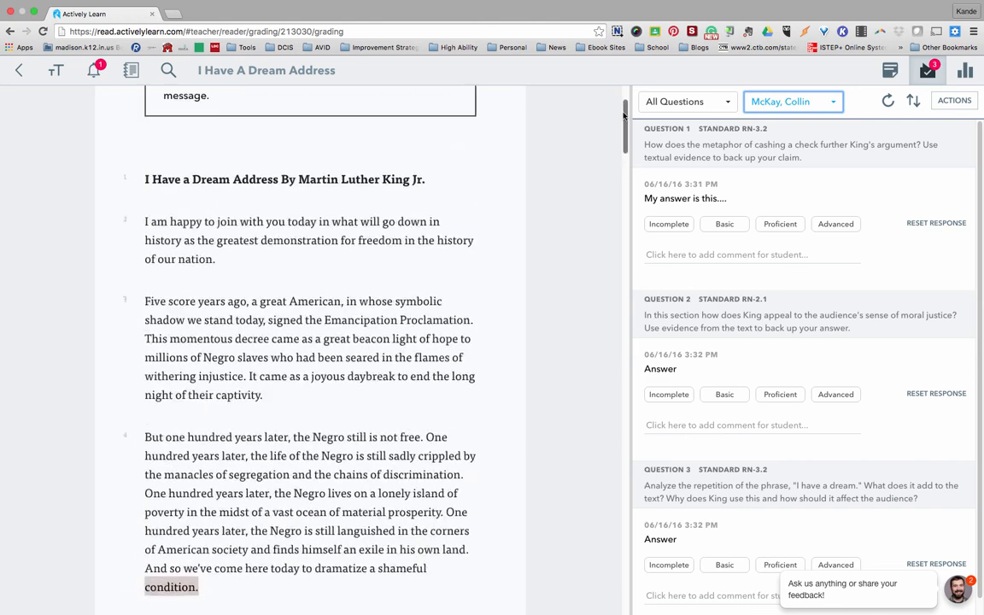
click(890, 71)
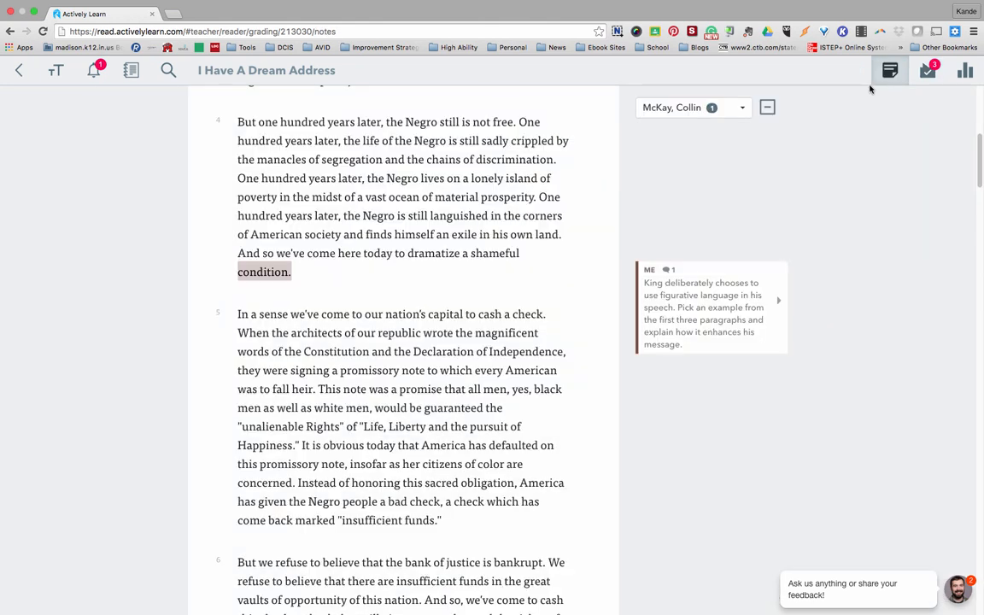
click(776, 297)
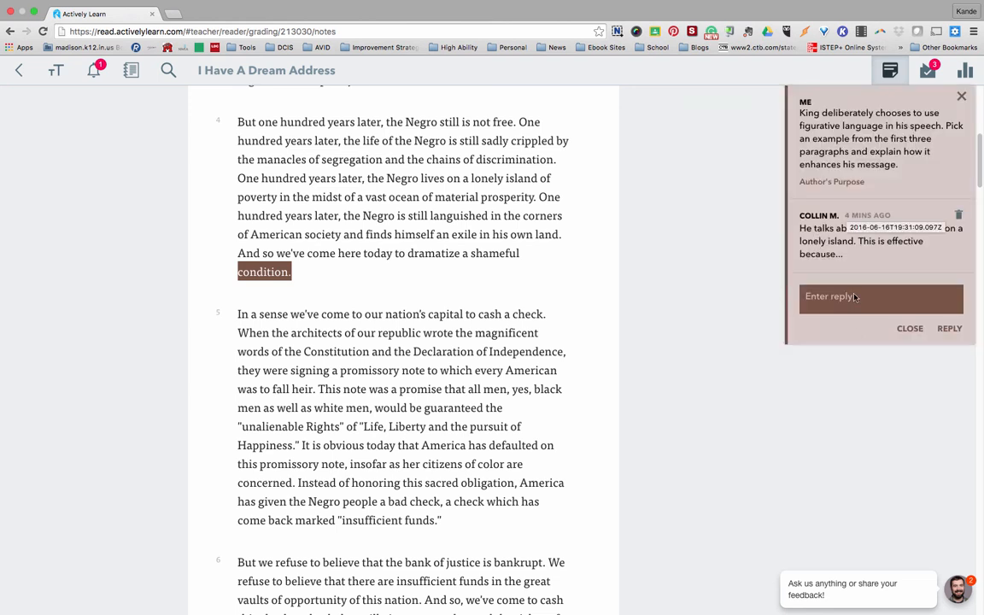